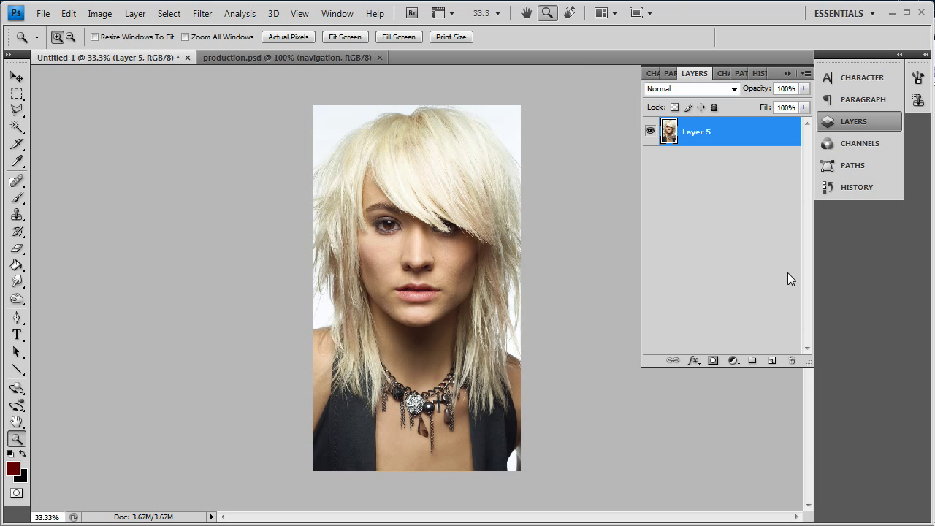
Duplicate Layer 5 to create Layer 5 copy.
{"action": "right_click", "coordinate": [717, 136]}
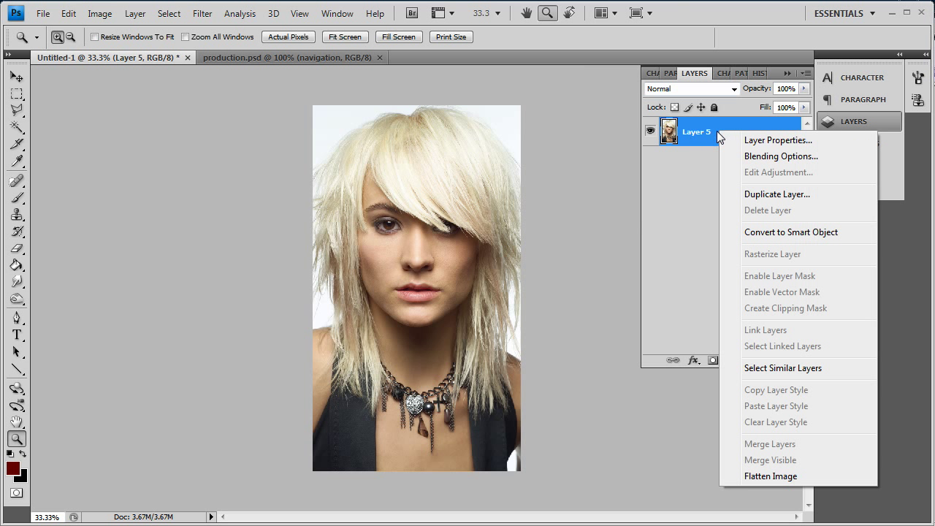
{"action": "left_click", "coordinate": [769, 195]}
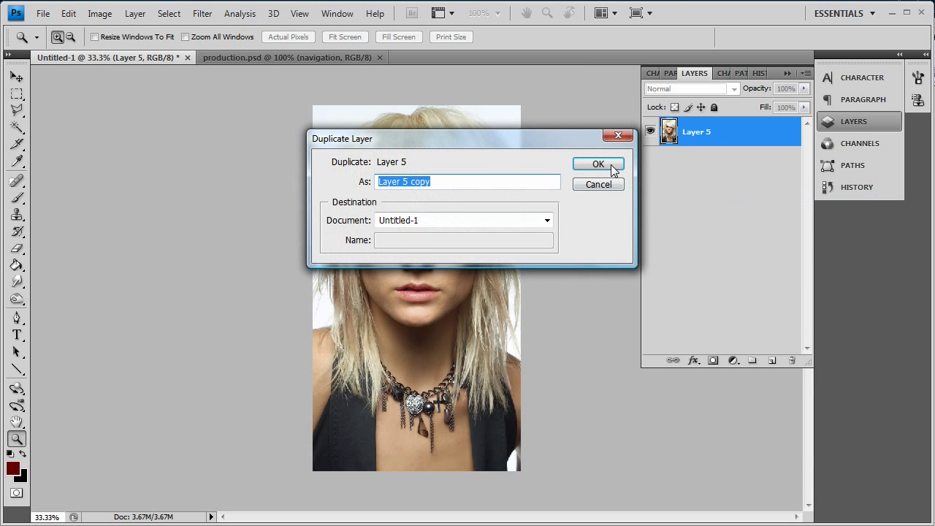
{"action": "left_click", "coordinate": [599, 164]}
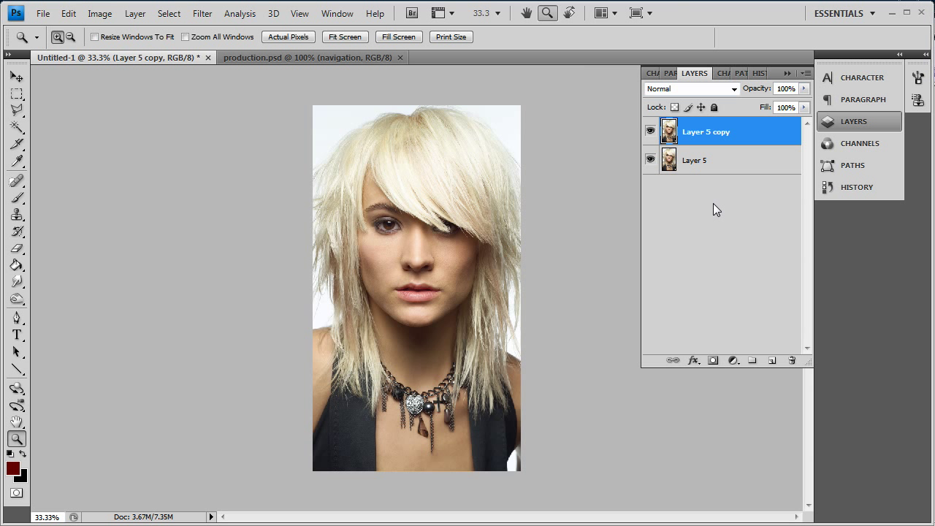
Colorize Layer 5 copy blue with Hue 218, Saturation 35 and Lightness +4.
{"action": "key", "text": "ctrl+u"}
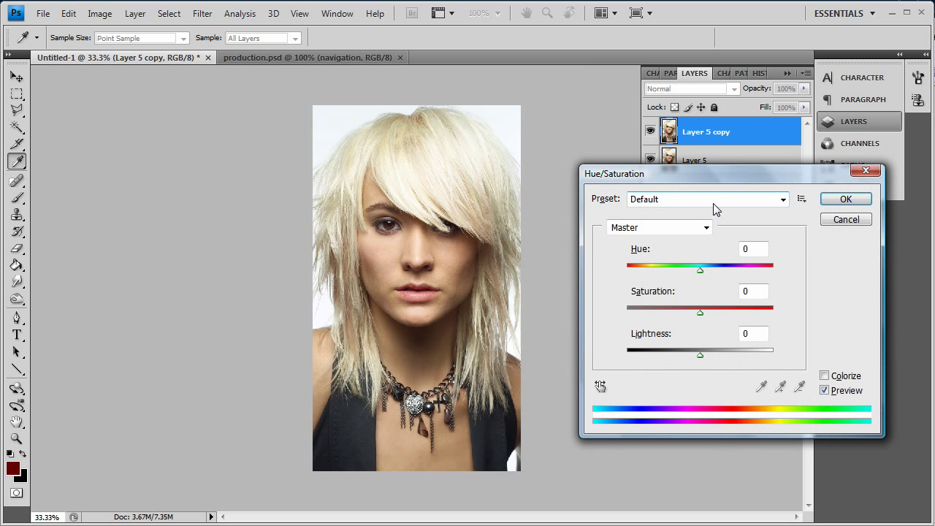
{"action": "left_click", "coordinate": [824, 376]}
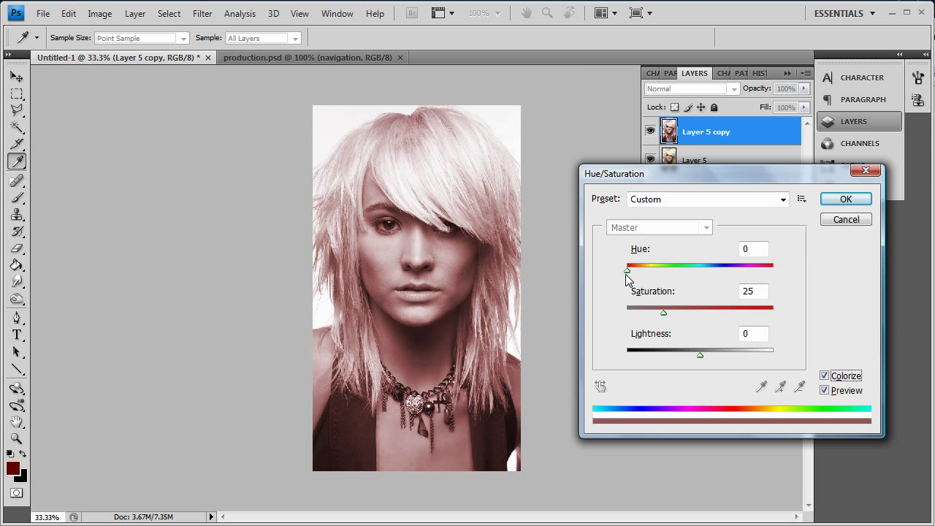
{"action": "left_click_drag", "start_coordinate": [626, 270], "coordinate": [716, 273]}
{"action": "left_click_drag", "start_coordinate": [661, 315], "coordinate": [678, 313]}
{"action": "left_click_drag", "start_coordinate": [700, 353], "coordinate": [702, 354]}
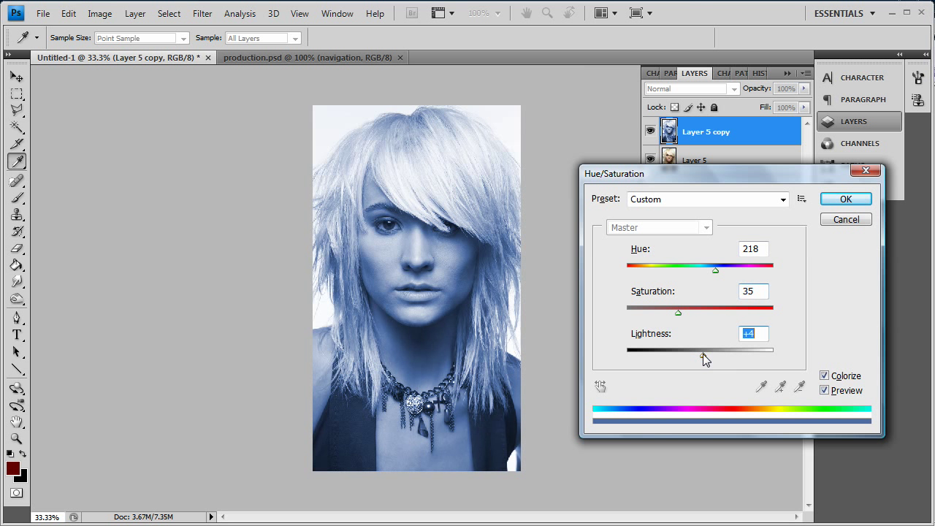
{"action": "left_click", "coordinate": [845, 199]}
{"action": "key", "text": "z"}
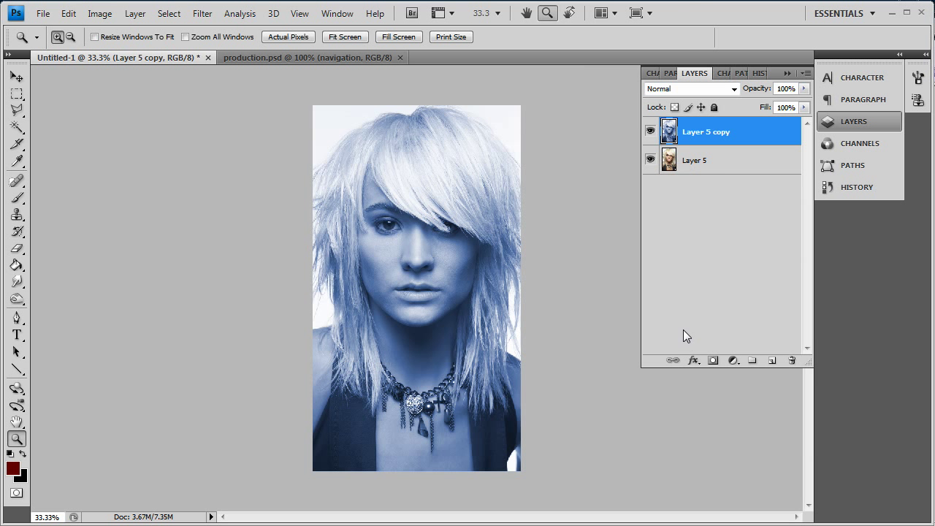
Apply a Gaussian Blur of about 2.6 pixels to Layer 5 copy.
{"action": "left_click", "coordinate": [203, 13]}
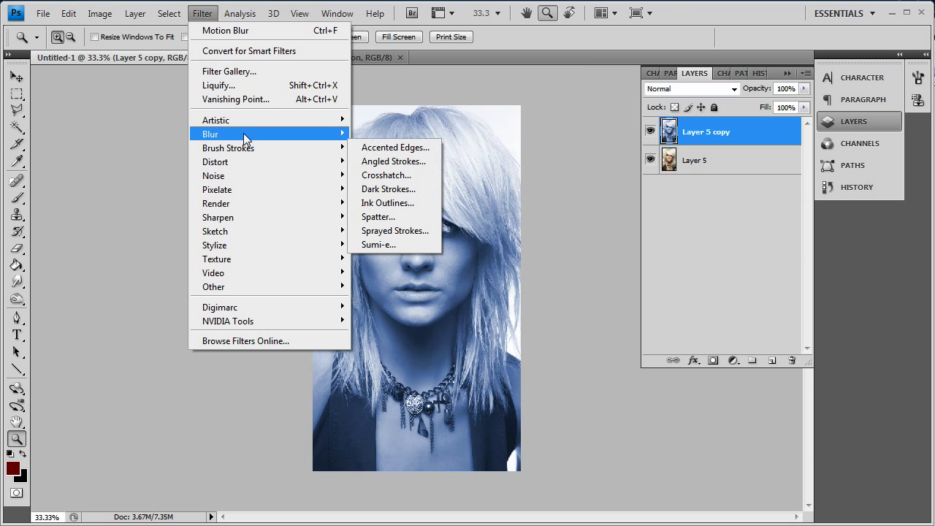
{"action": "mouse_move", "coordinate": [243, 133]}
{"action": "left_click", "coordinate": [405, 190]}
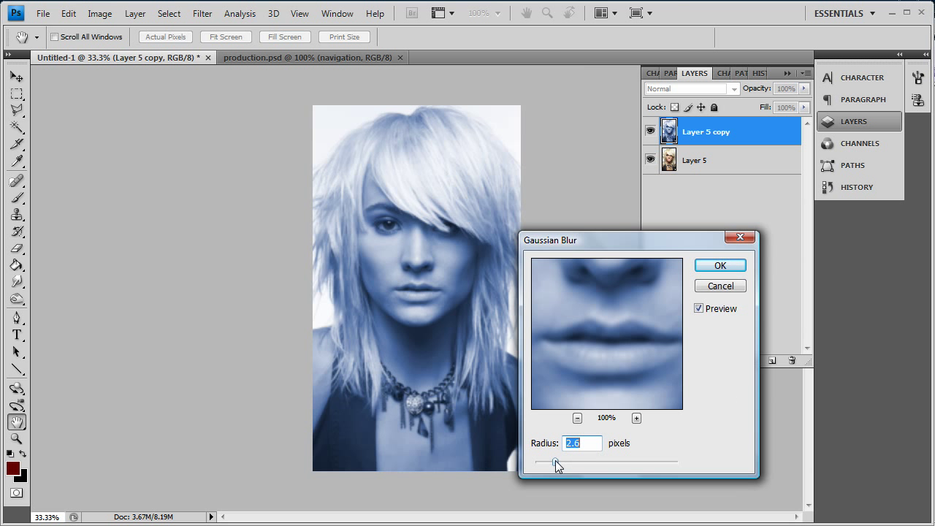
{"action": "key", "text": "z"}
{"action": "left_click", "coordinate": [744, 267]}
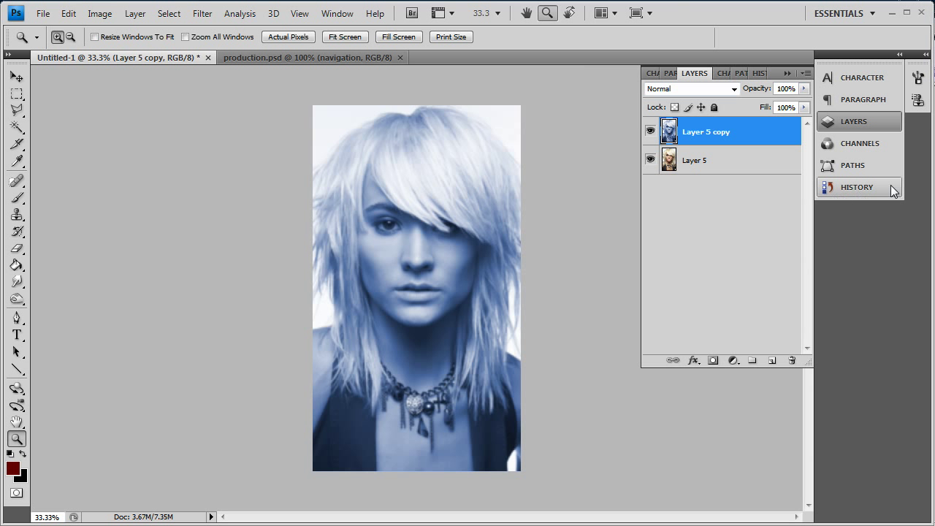
Set Layer 5 copy's blend mode to Overlay.
{"action": "left_click", "coordinate": [687, 89]}
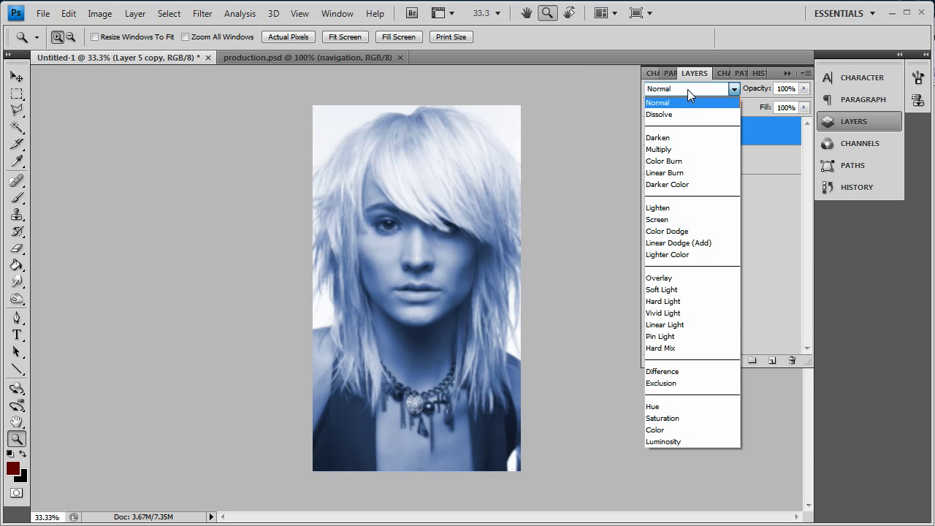
{"action": "left_click", "coordinate": [671, 279]}
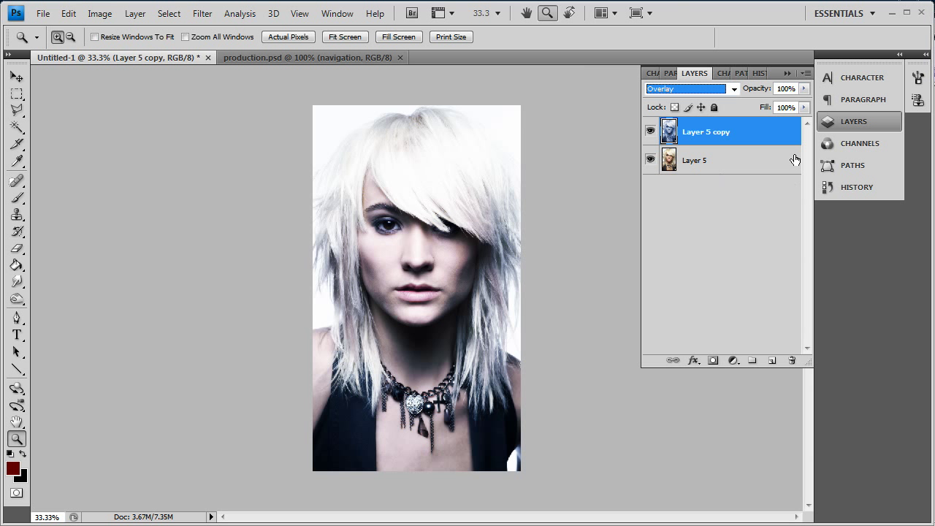
{"action": "right_click", "coordinate": [716, 131]}
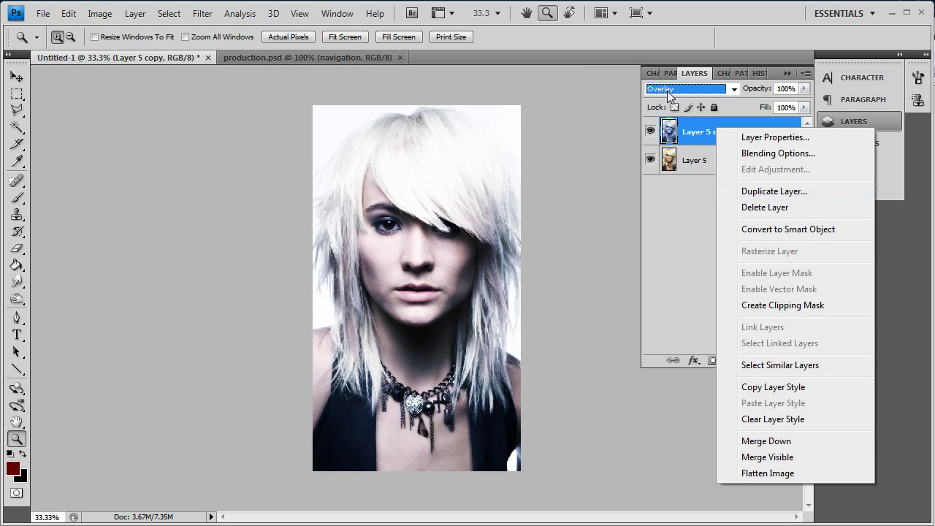
Duplicate to Layer 5 copy 2 and colorize it cyan: Hue 187, Saturation 77, Lightness +4.
{"action": "left_click", "coordinate": [780, 192]}
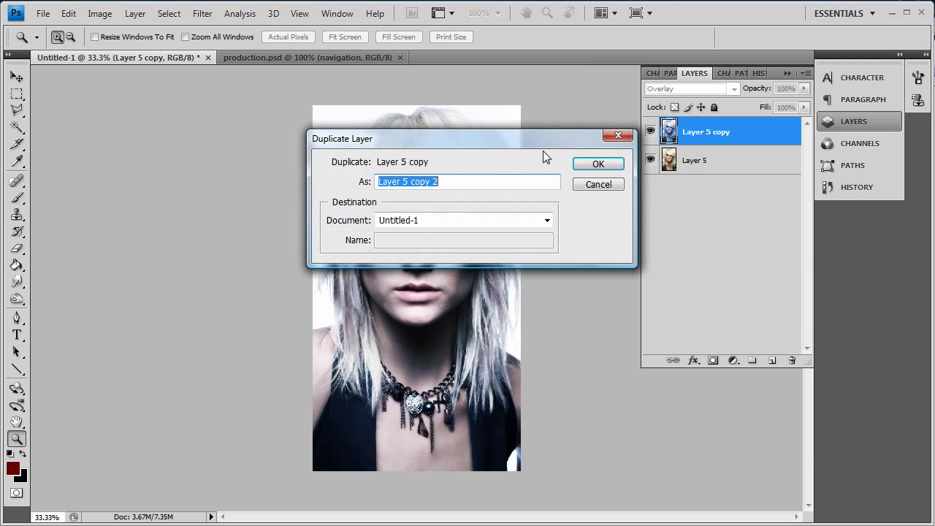
{"action": "left_click", "coordinate": [601, 164]}
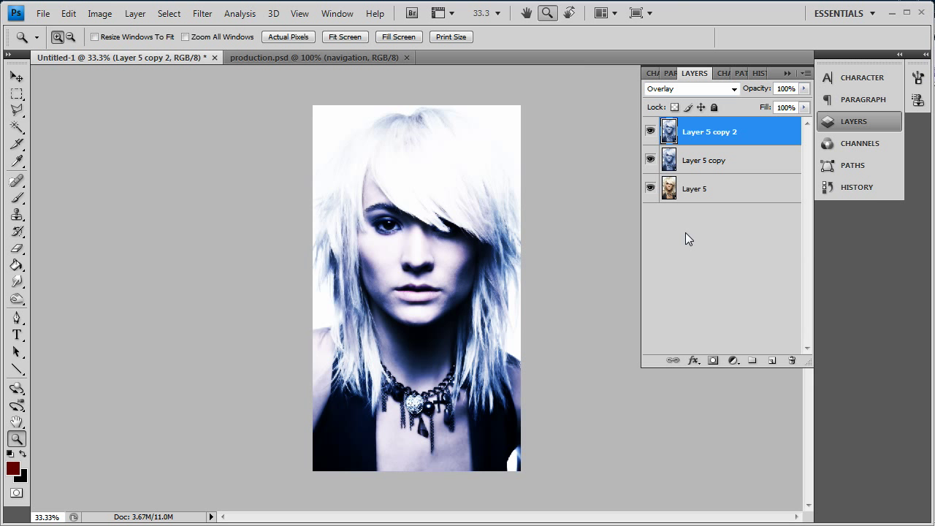
{"action": "key", "text": "ctrl+u"}
{"action": "left_click", "coordinate": [824, 375]}
{"action": "left_click_drag", "start_coordinate": [626, 270], "coordinate": [702, 272]}
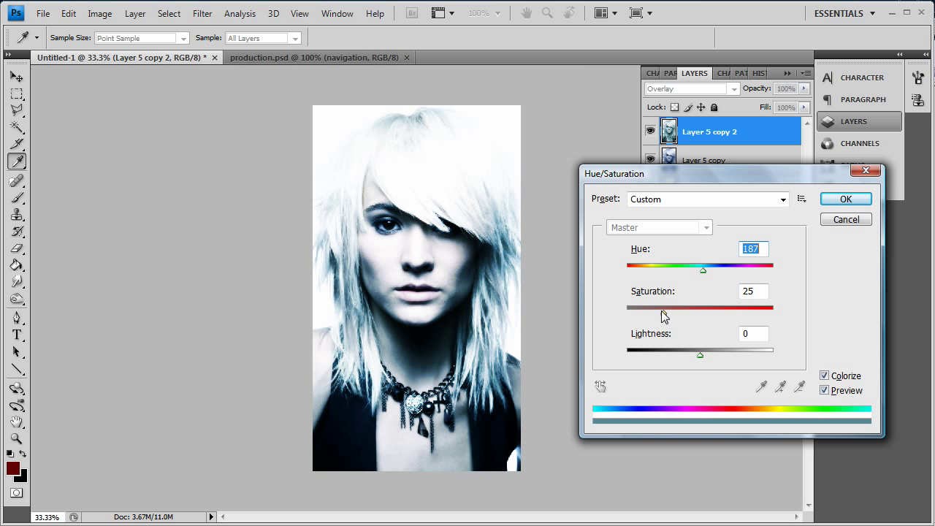
{"action": "left_click_drag", "start_coordinate": [663, 311], "coordinate": [739, 310]}
{"action": "mouse_move", "coordinate": [700, 355]}
{"action": "left_mouse_down"}
{"action": "mouse_move", "coordinate": [741, 354]}
{"action": "mouse_move", "coordinate": [703, 350]}
{"action": "left_mouse_up"}
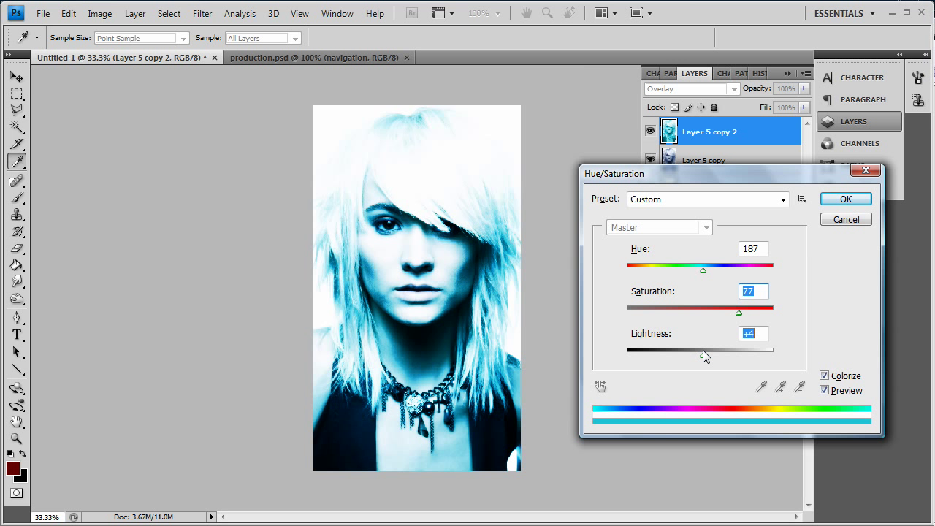
{"action": "left_click", "coordinate": [846, 200]}
{"action": "key", "text": "z"}
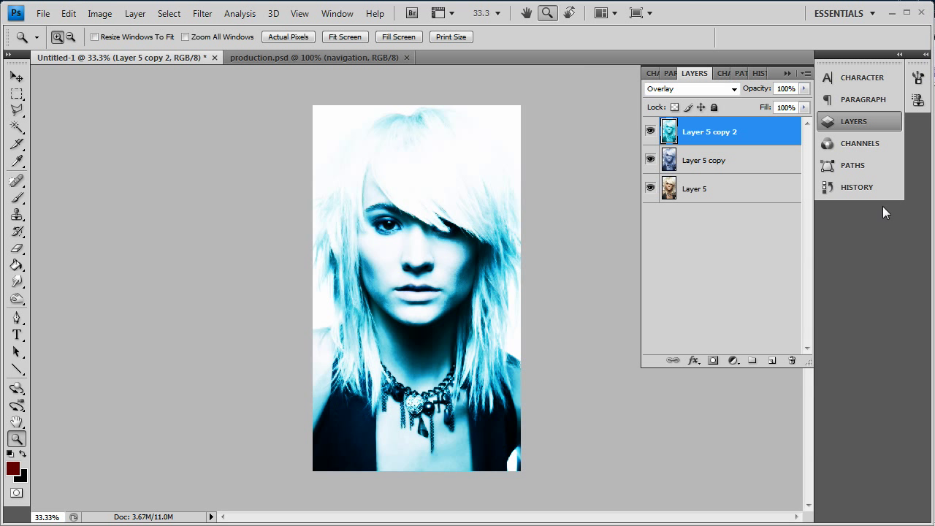
{"action": "right_click", "coordinate": [731, 136]}
Duplicate into Layer 5 copy 3, set to 44% opacity and Color Burn blending.
{"action": "left_click", "coordinate": [759, 197]}
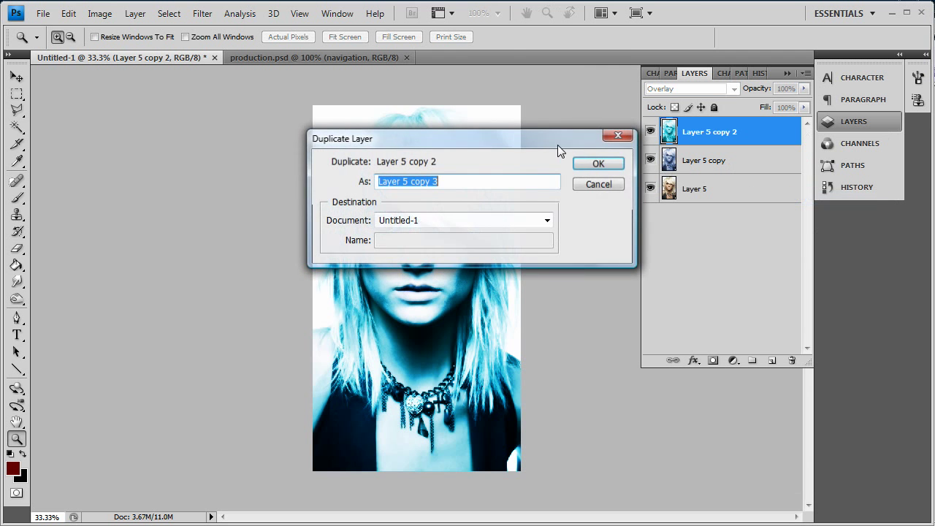
{"action": "left_click", "coordinate": [600, 164]}
{"action": "left_click", "coordinate": [804, 88]}
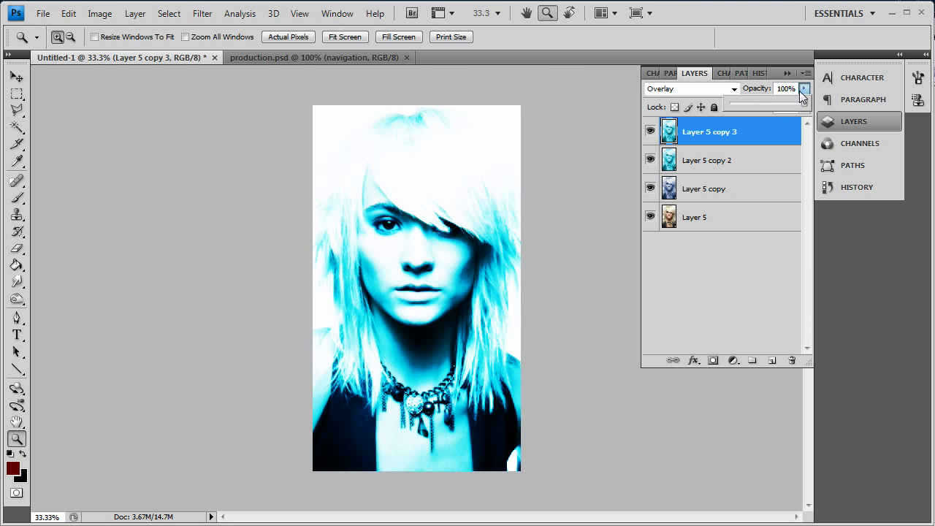
{"action": "left_click", "coordinate": [689, 89]}
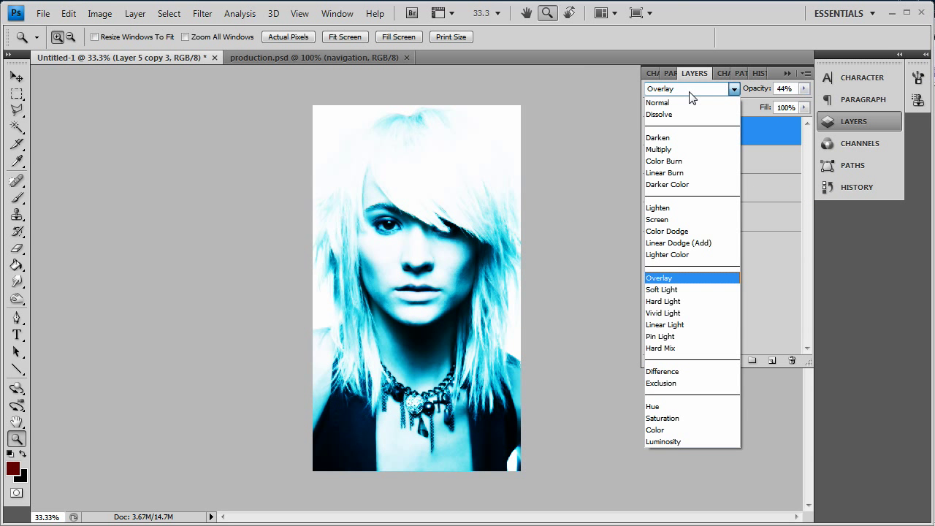
{"action": "left_click", "coordinate": [675, 161]}
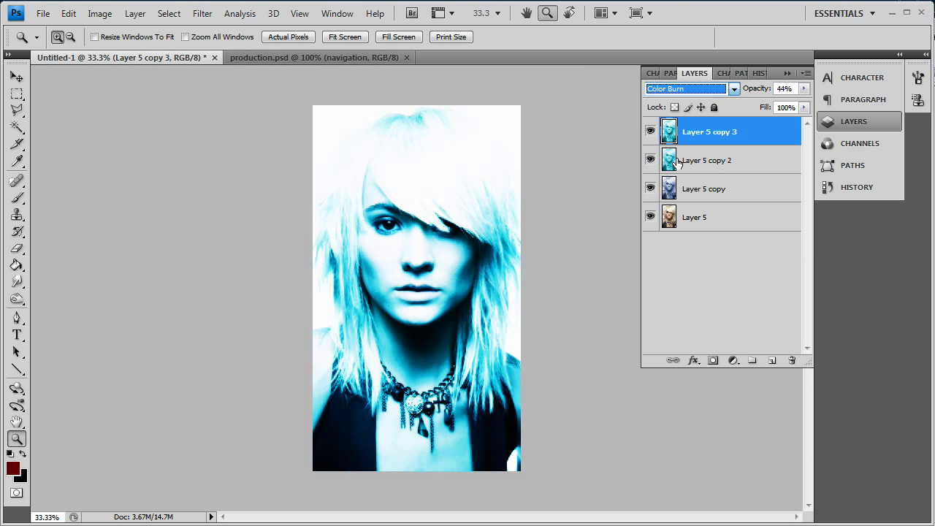
{"action": "left_click", "coordinate": [203, 14]}
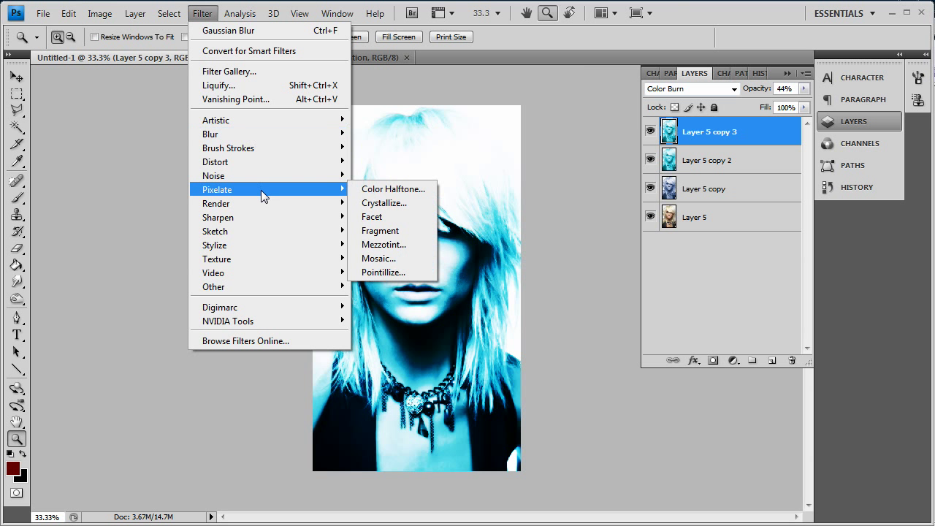
Apply Stylize > Wind (From the Right) to Layer 5 copy 3 and set it to Normal.
{"action": "mouse_move", "coordinate": [267, 207]}
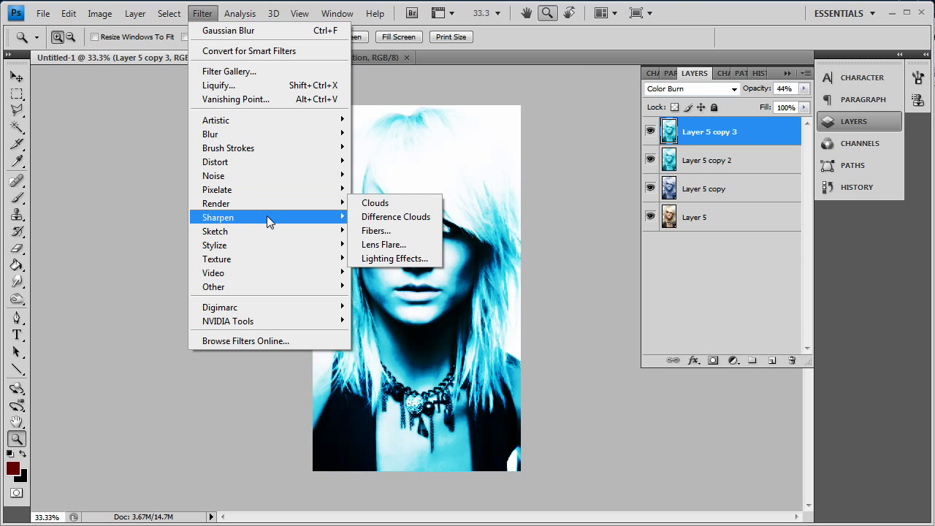
{"action": "mouse_move", "coordinate": [289, 245]}
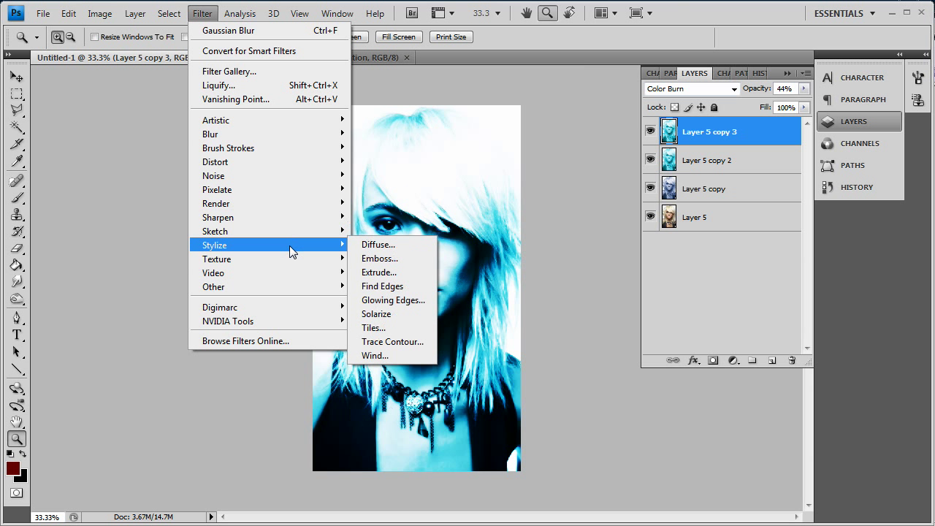
{"action": "left_click", "coordinate": [362, 356]}
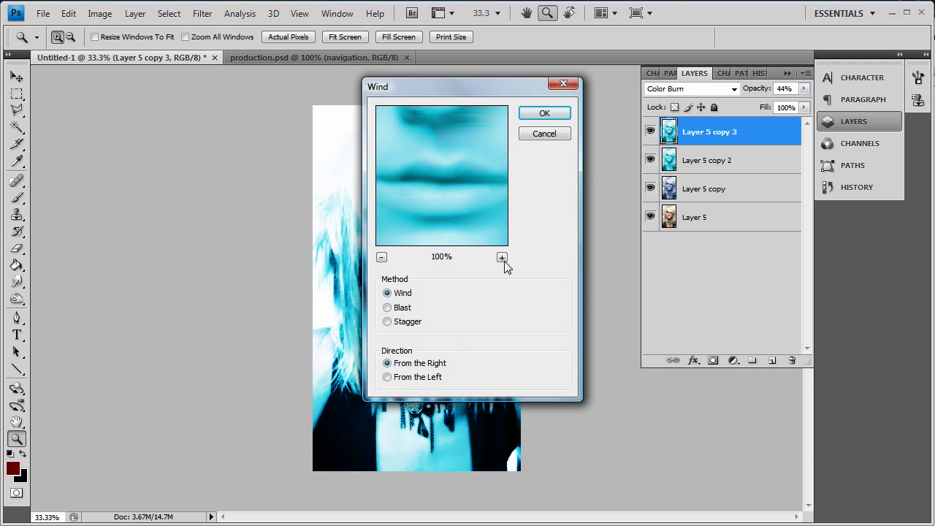
{"action": "left_click", "coordinate": [543, 114]}
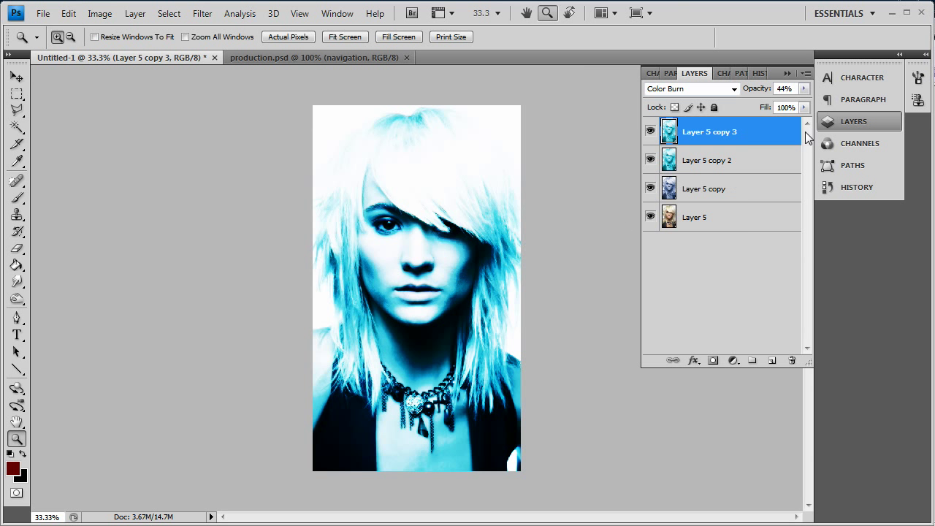
{"action": "left_click", "coordinate": [704, 89]}
{"action": "left_click", "coordinate": [688, 102]}
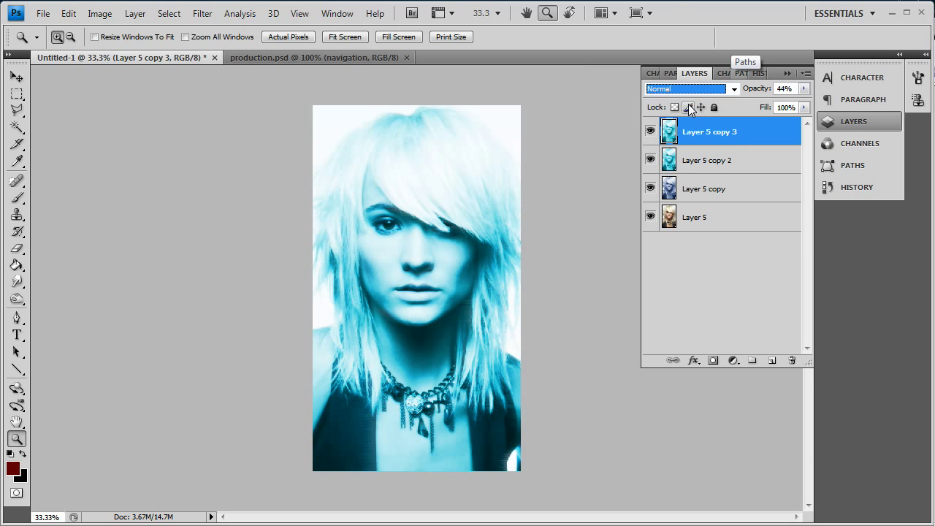
Undo the Normal blend so Layer 5 copy 3 is Color Burn again, then select Layer 5 copy and copy 2.
{"action": "key", "text": "ctrl+z"}
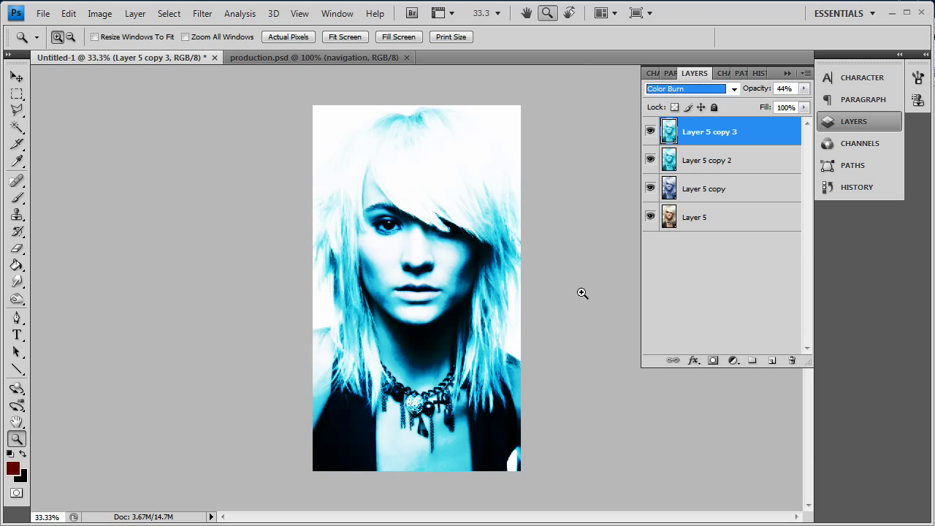
{"action": "left_click", "coordinate": [723, 187]}
{"action": "left_click", "coordinate": [729, 159]}
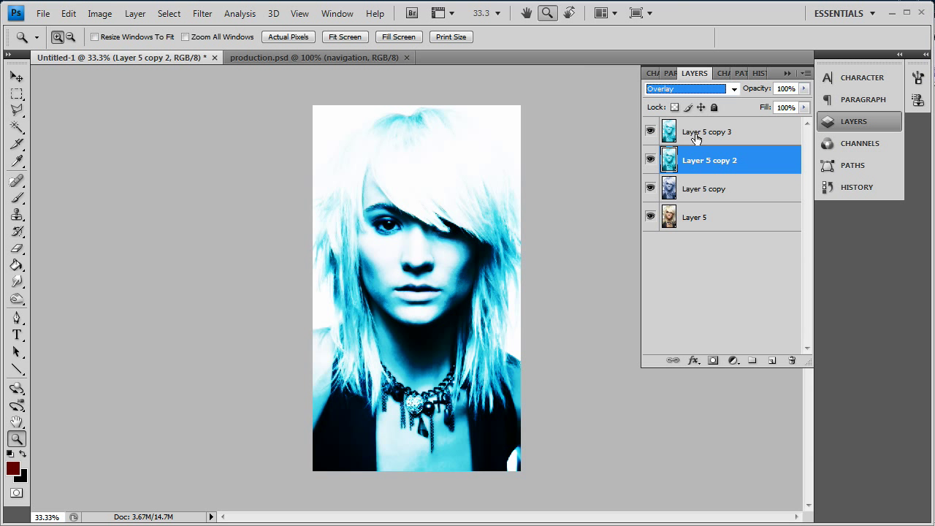